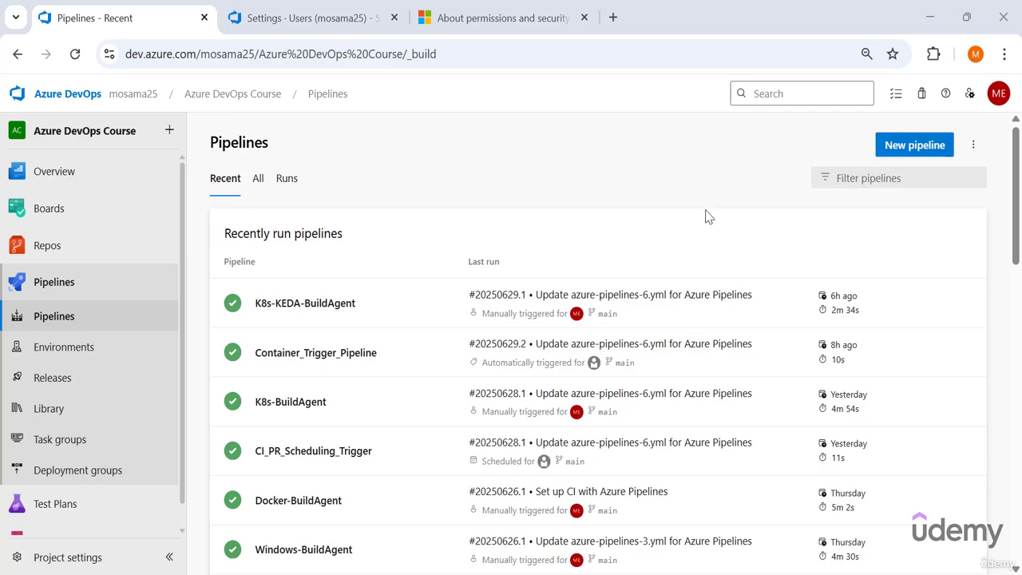
Open the security permissions for all pipelines and select the AzDevOpsCourse group.
click(973, 145)
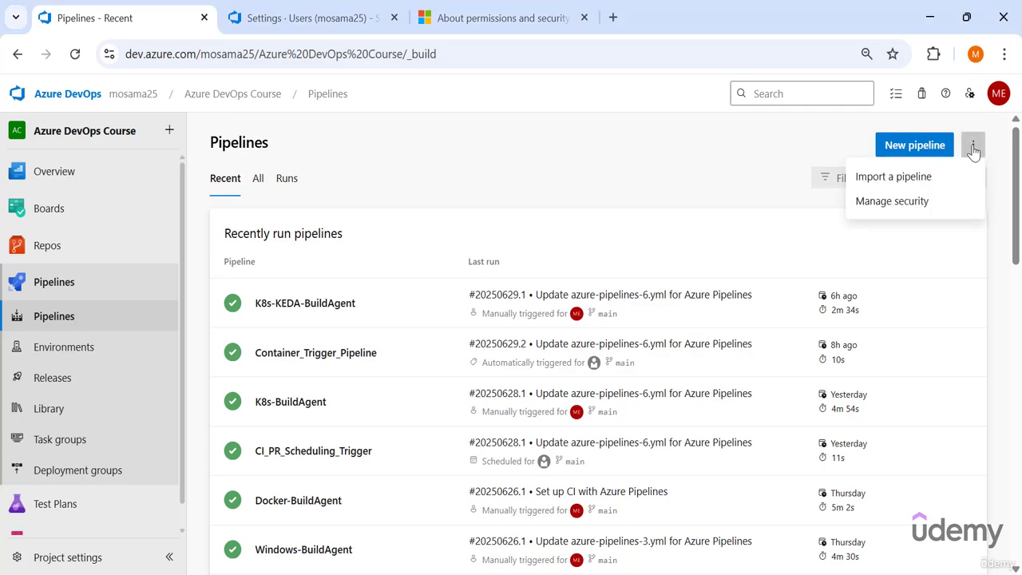
click(892, 201)
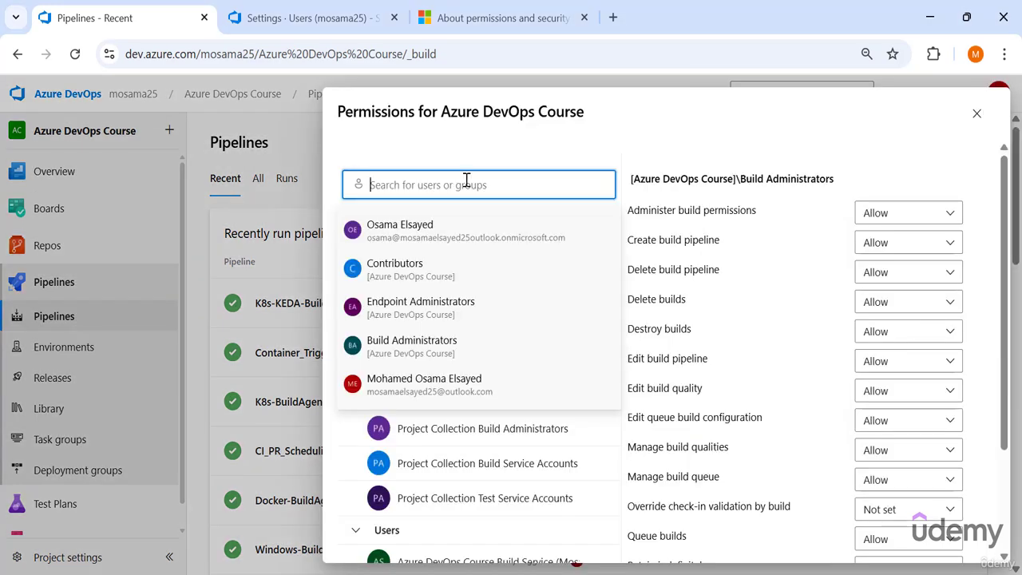
text(az)
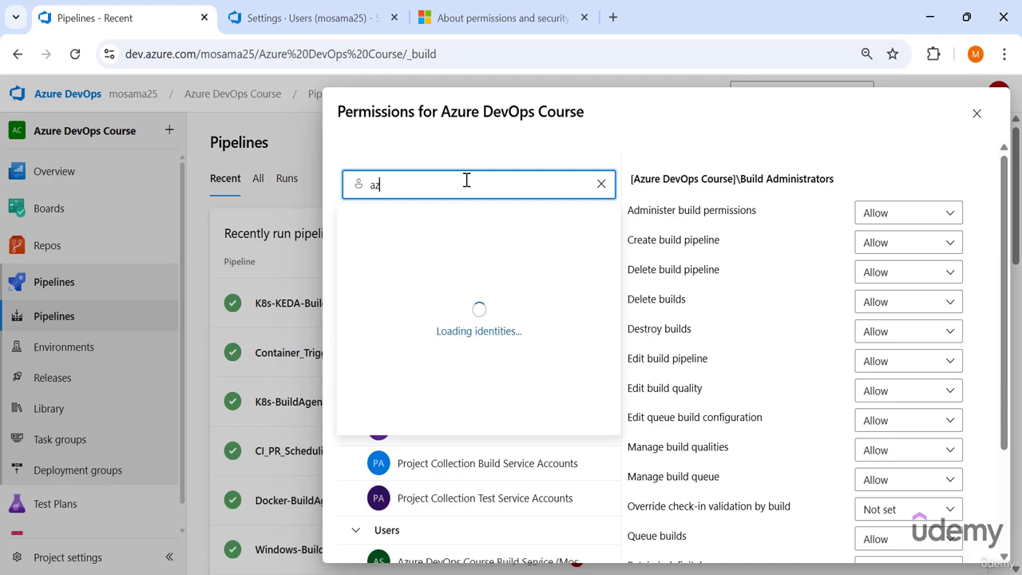
click(413, 234)
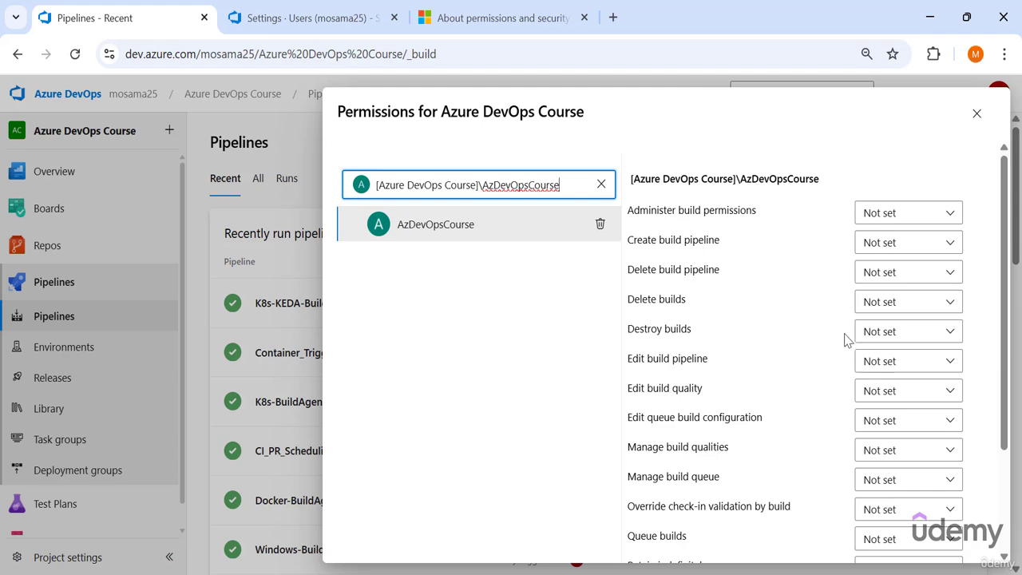
Set Create build pipeline, Delete build pipeline, Delete builds, Destroy builds and Edit build pipeline to Deny for the AzDevOpsCourse group.
click(880, 242)
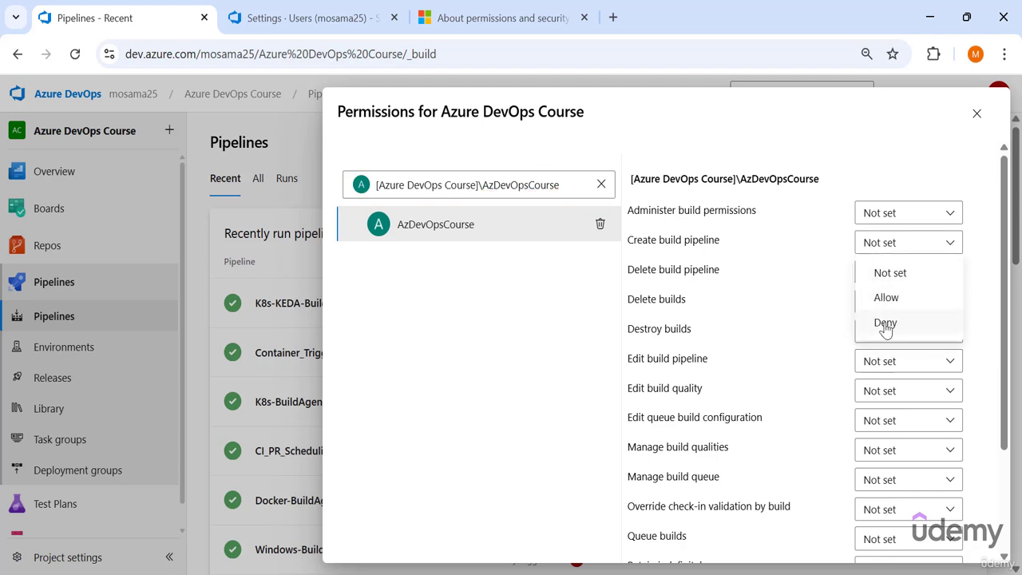
click(885, 324)
click(878, 274)
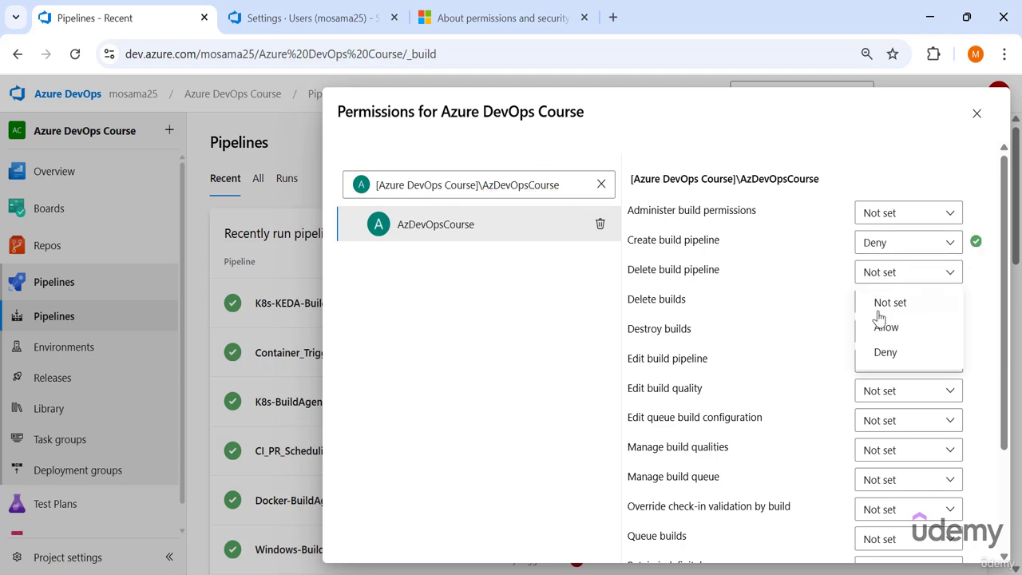
click(885, 352)
click(872, 304)
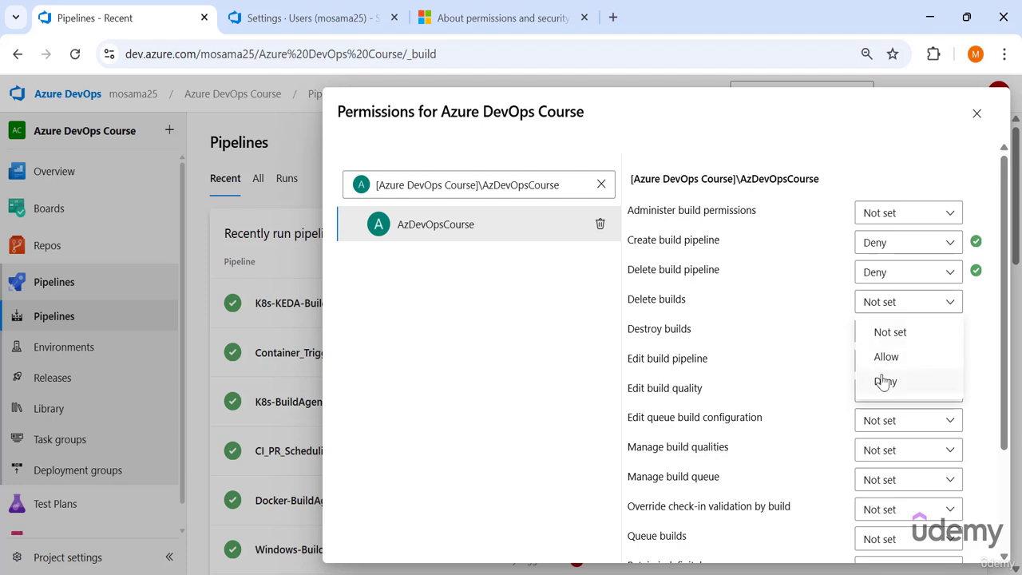
click(883, 381)
click(883, 332)
click(885, 411)
click(879, 361)
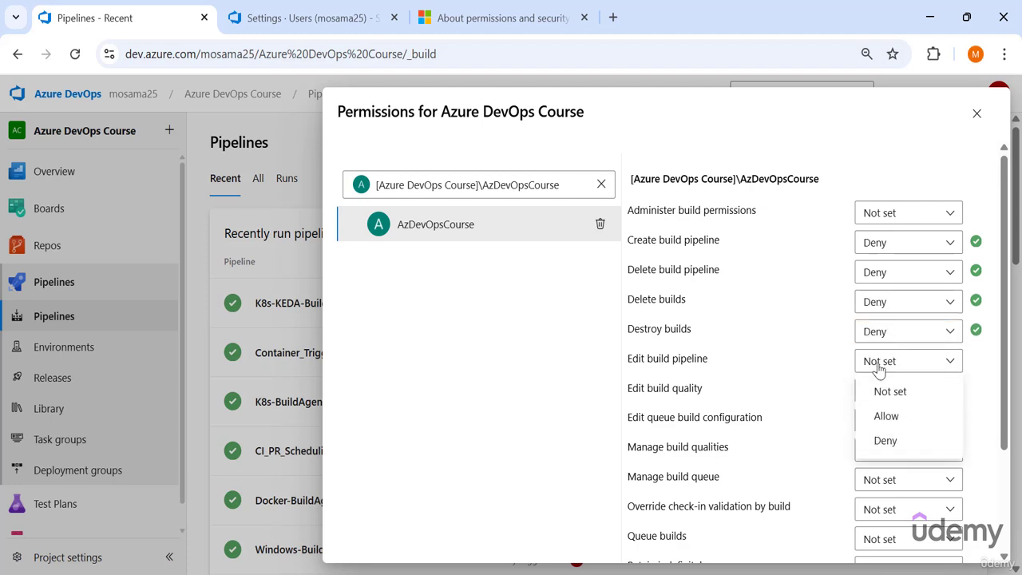
click(888, 440)
Set Queue builds to Allow for the AzDevOpsCourse group and close the pipeline permissions.
scroll(739, 359, down, 1)
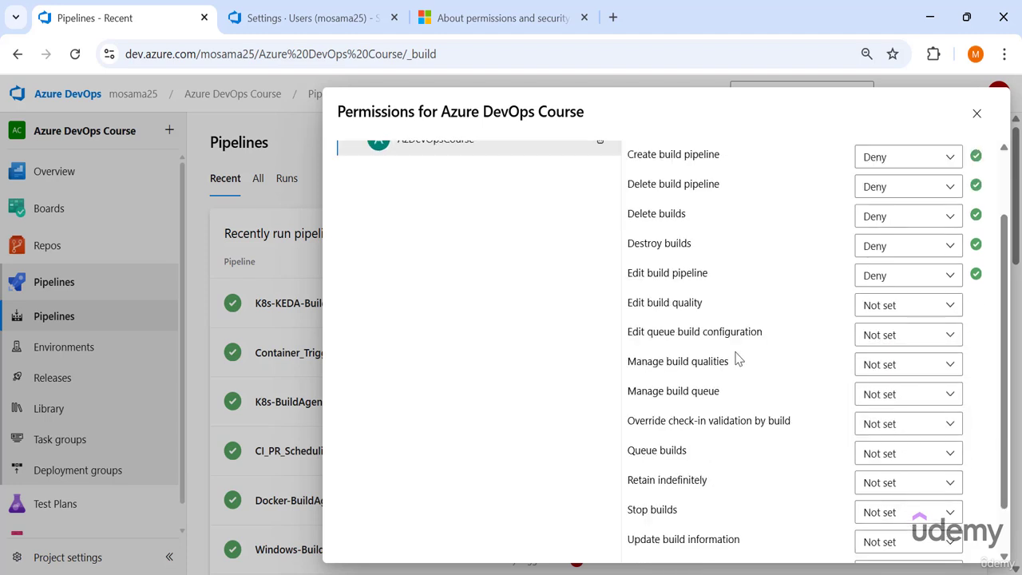
click(870, 454)
click(881, 511)
click(879, 457)
click(878, 456)
scroll(878, 457, up, 1)
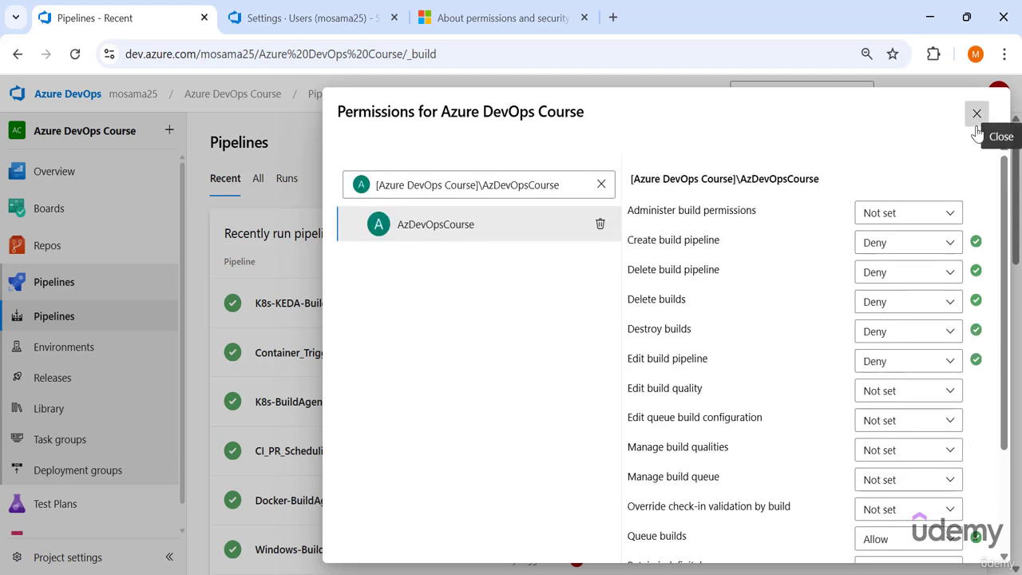
click(977, 114)
Reload the Pipelines page in the Incognito window and check which actions K8s-KEDA-BuildAgent offers.
mouse_move(578, 574)
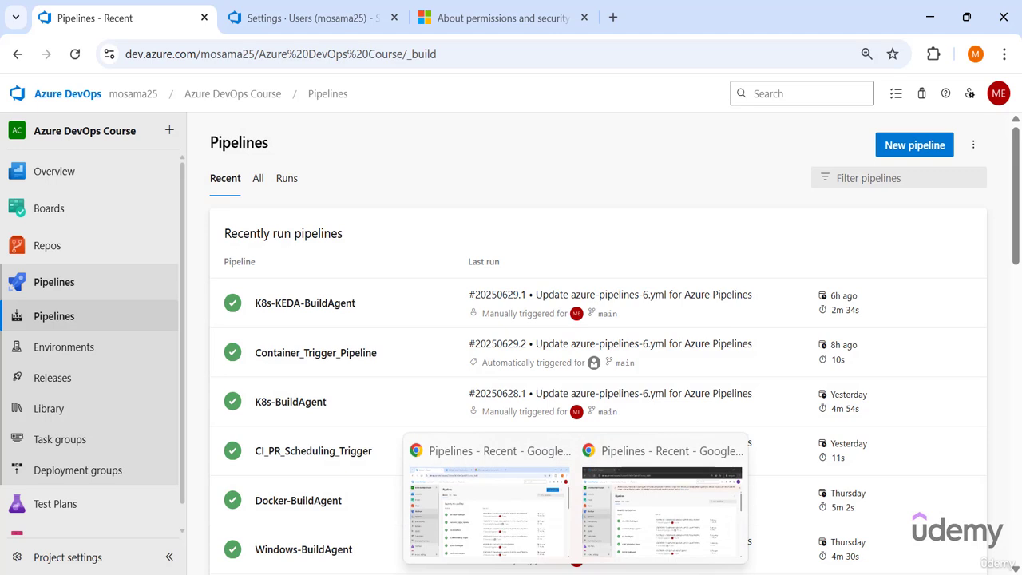
click(619, 542)
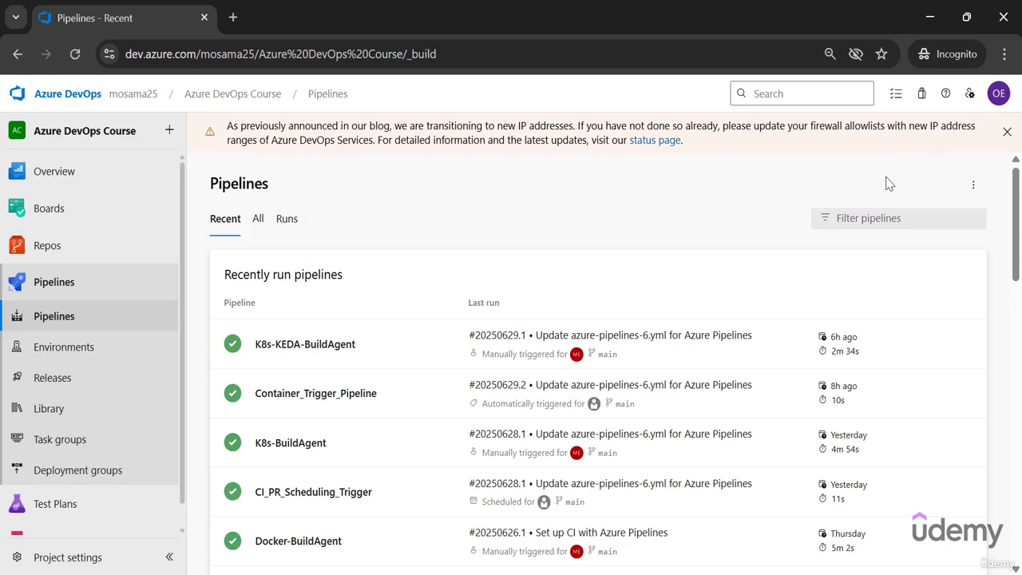
click(75, 53)
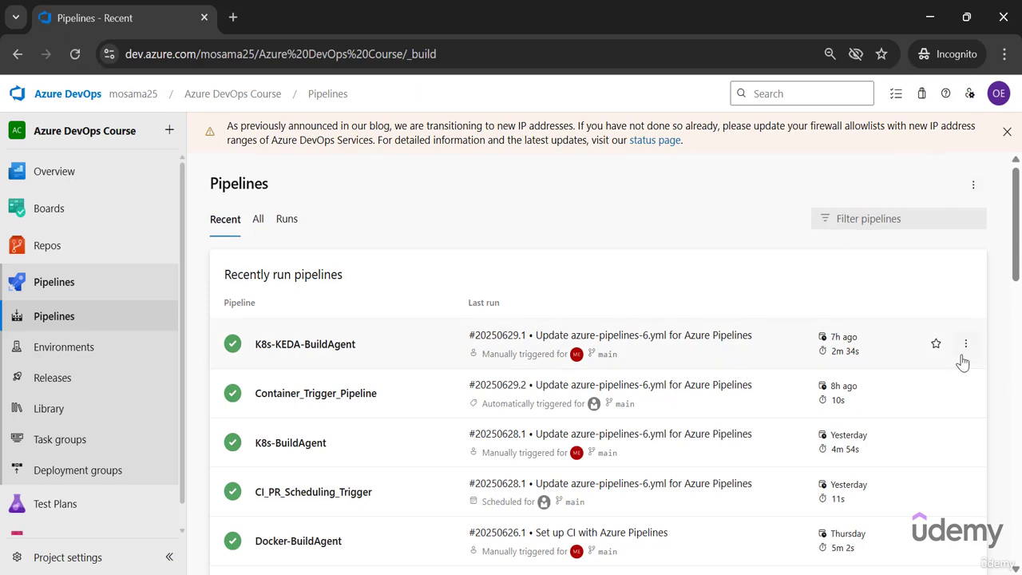
click(965, 343)
Run yaml_basic_pipeline from the recently run pipelines list.
scroll(872, 331, down, 10)
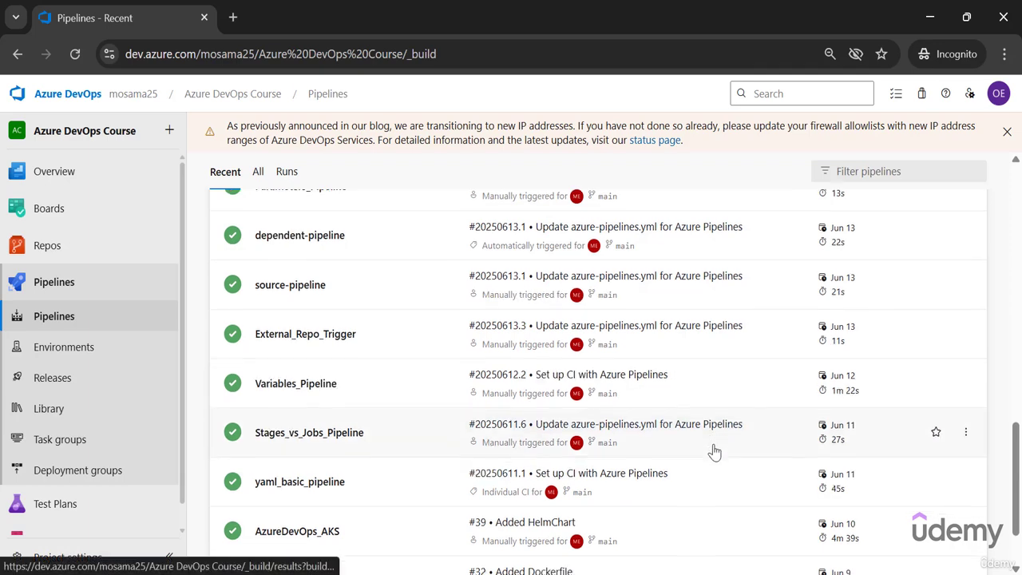
click(966, 390)
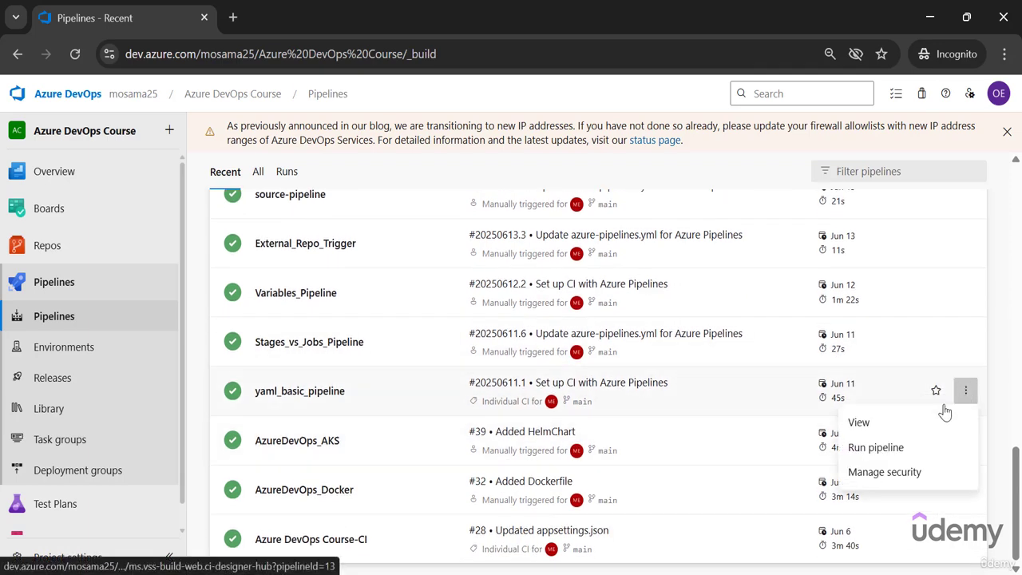
click(918, 451)
click(980, 540)
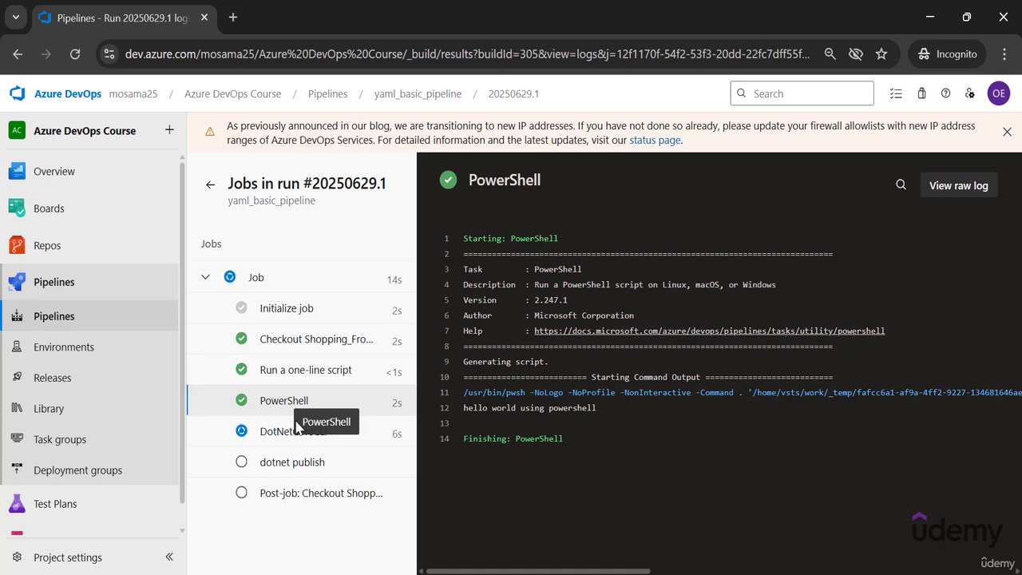
Cancel yaml_basic_pipeline run #20250629.1 and return to the pipelines list.
click(399, 94)
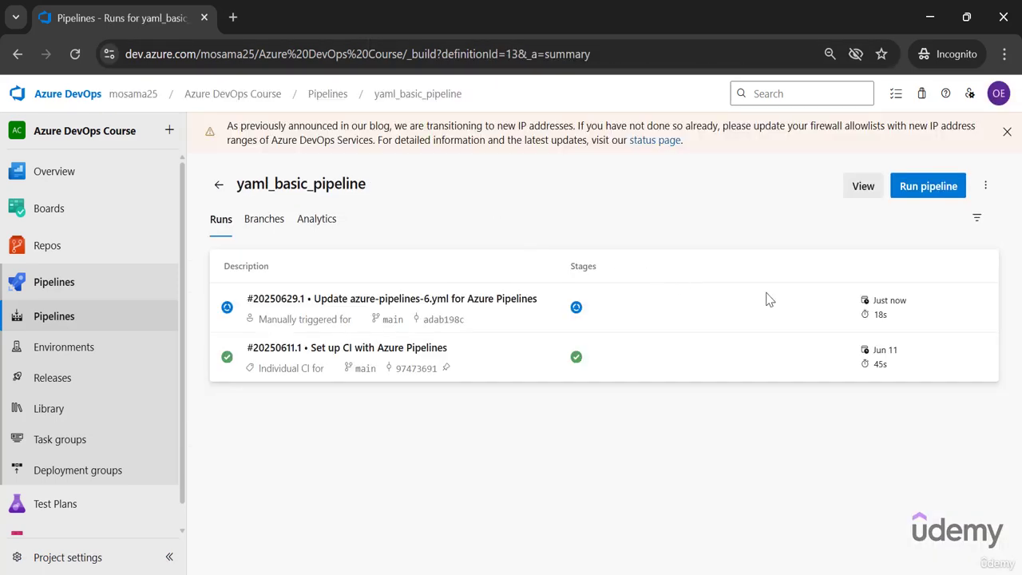
click(978, 308)
click(926, 338)
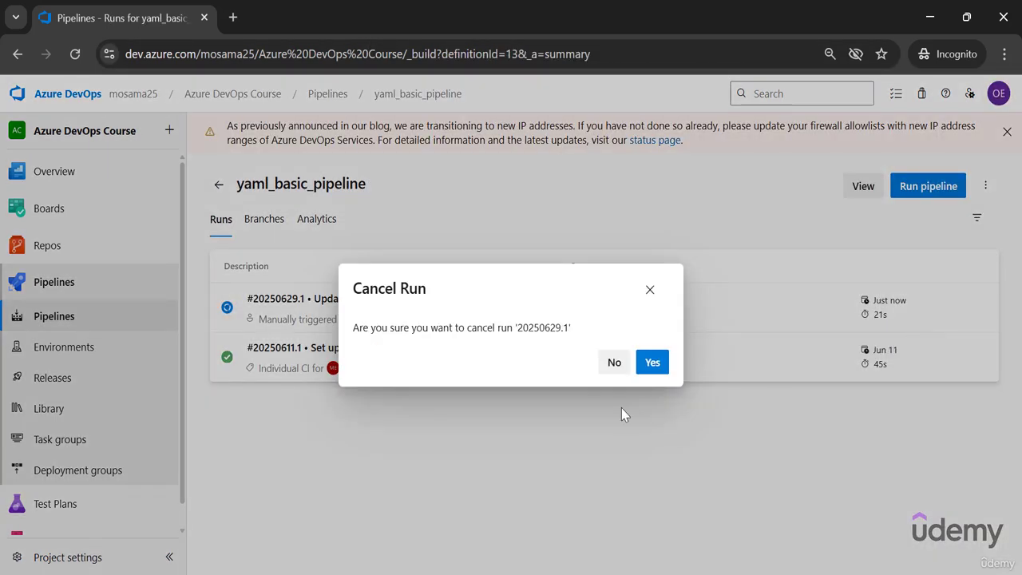
click(651, 361)
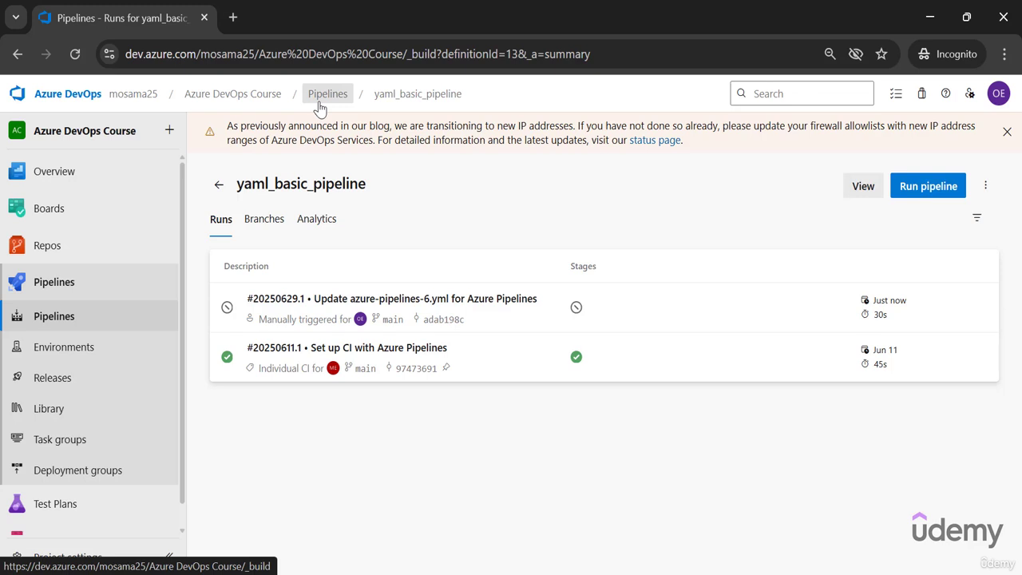
click(320, 95)
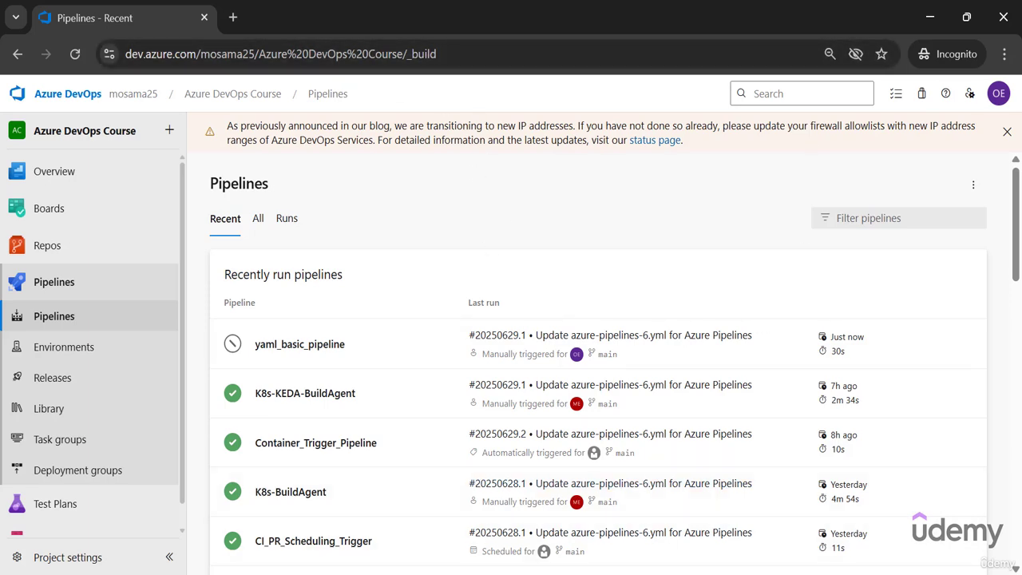
Back in the regular Chrome window, open the security permissions of the AKS Release pipeline and select the AzDevOpsCourse group.
mouse_move(576, 574)
click(504, 516)
click(50, 386)
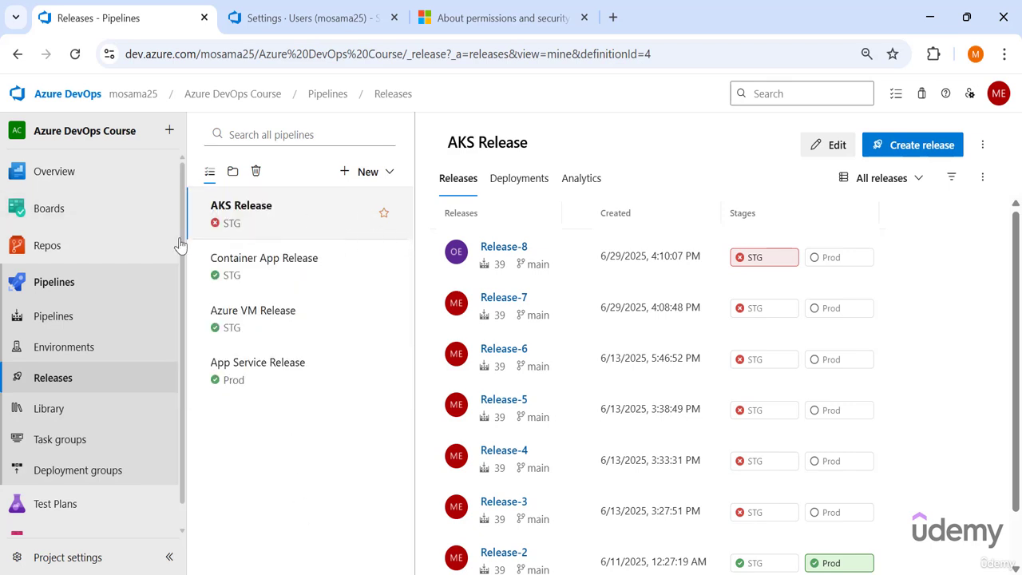
click(987, 156)
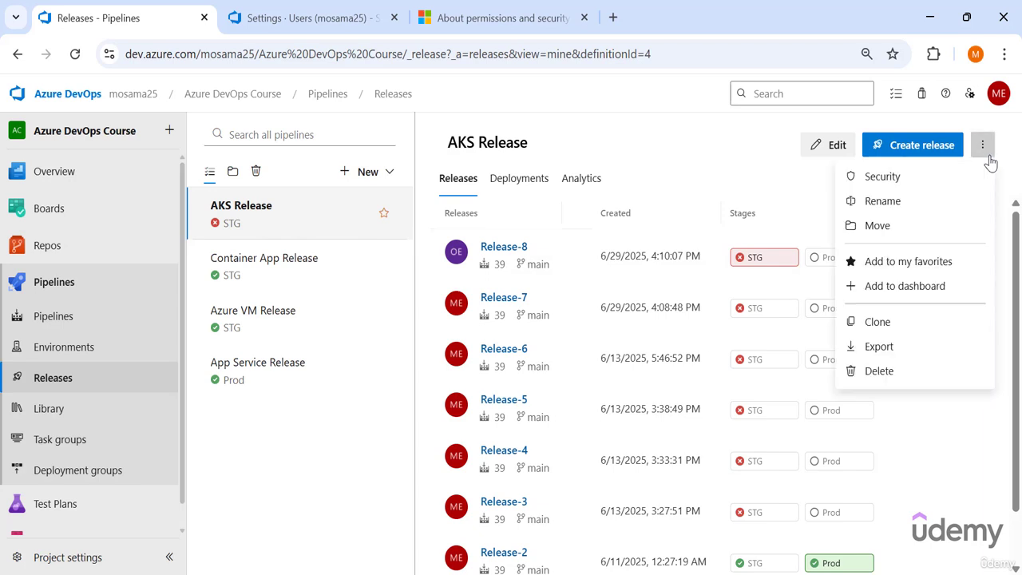
click(770, 197)
click(472, 231)
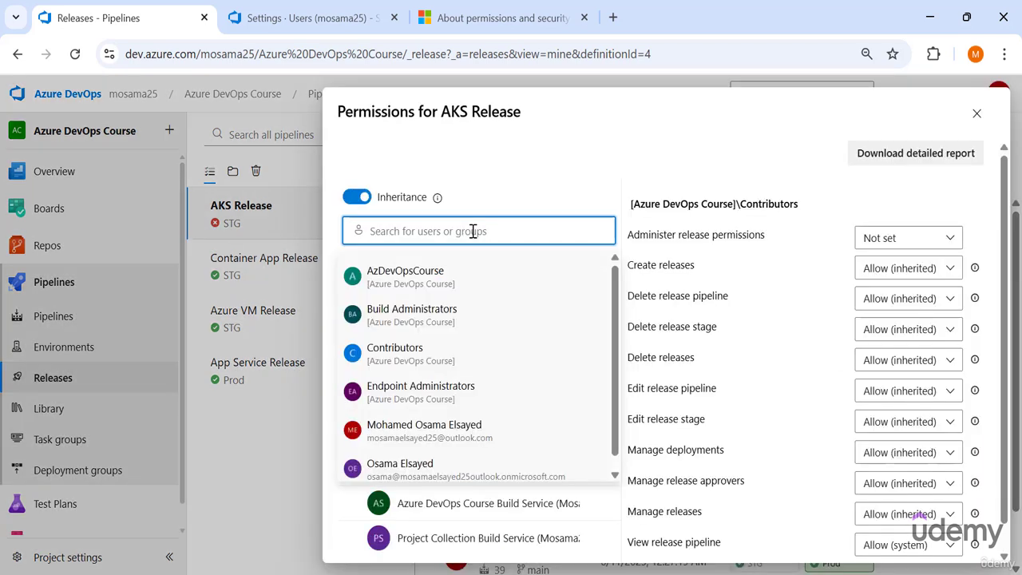
click(512, 281)
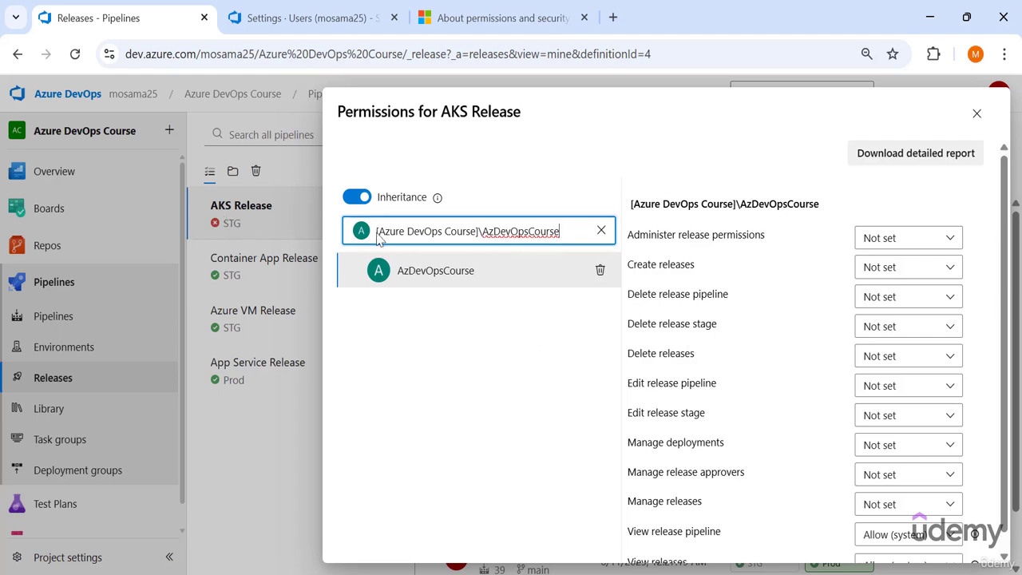
Set Create releases to Allow and Delete release pipeline to Deny for AzDevOpsCourse on AKS Release.
drag(541, 118, 384, 117)
scroll(403, 275, down, 1)
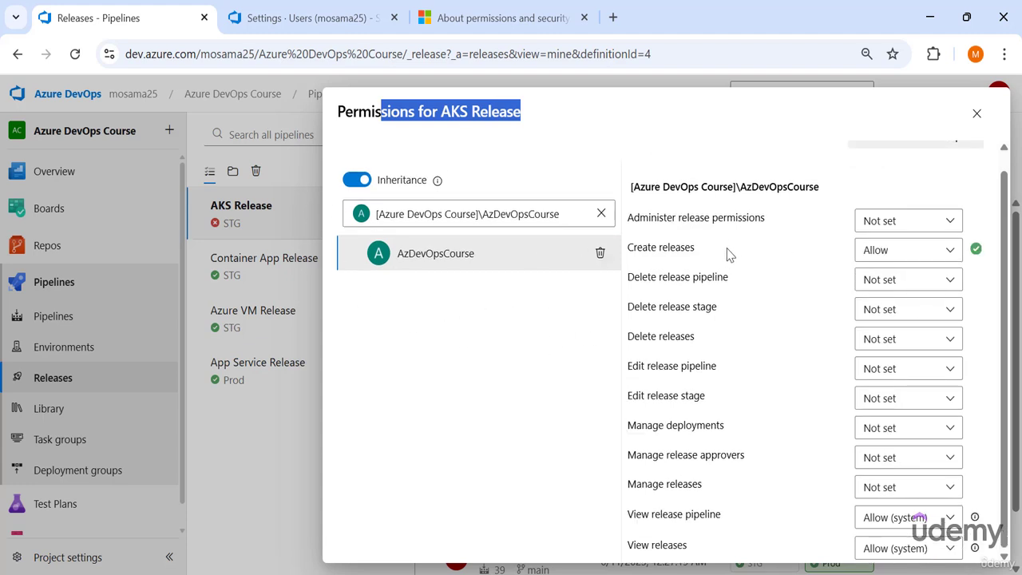
drag(692, 248, 690, 246)
drag(689, 247, 628, 248)
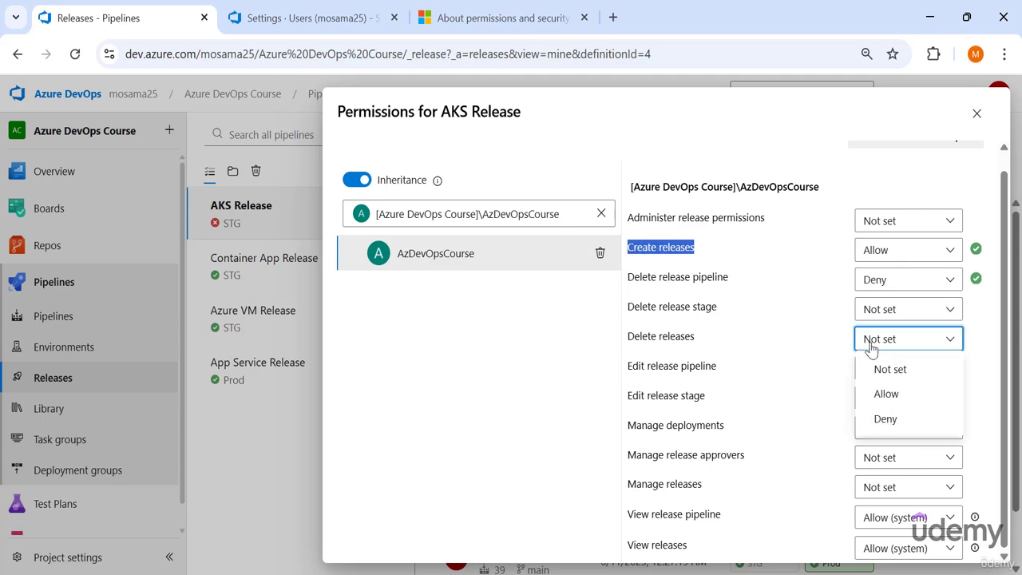
Set Delete releases, Edit release pipeline, Edit release stage and Administer release permissions to Deny for AzDevOpsCourse, and close the permissions.
click(887, 430)
click(878, 368)
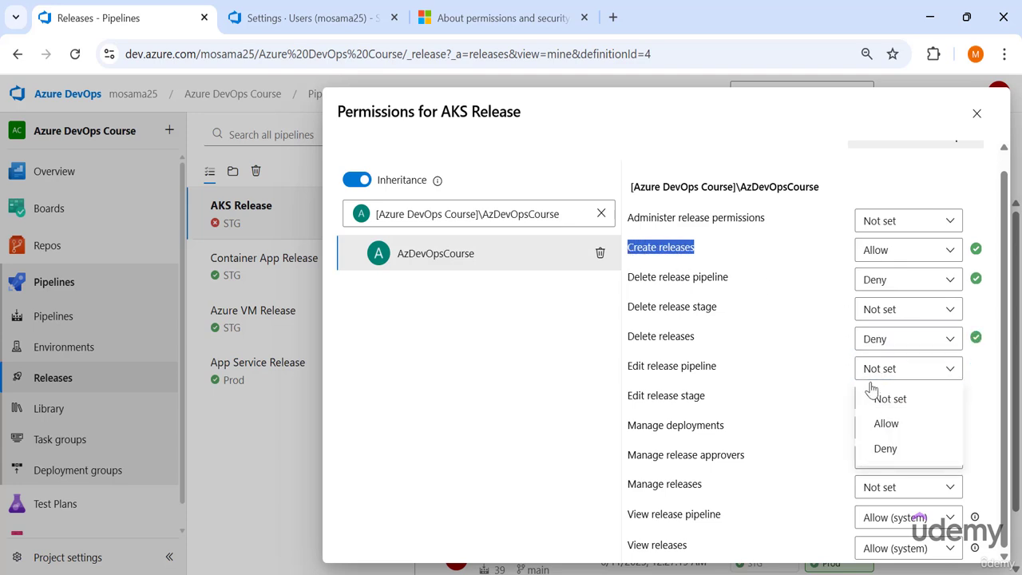
click(893, 462)
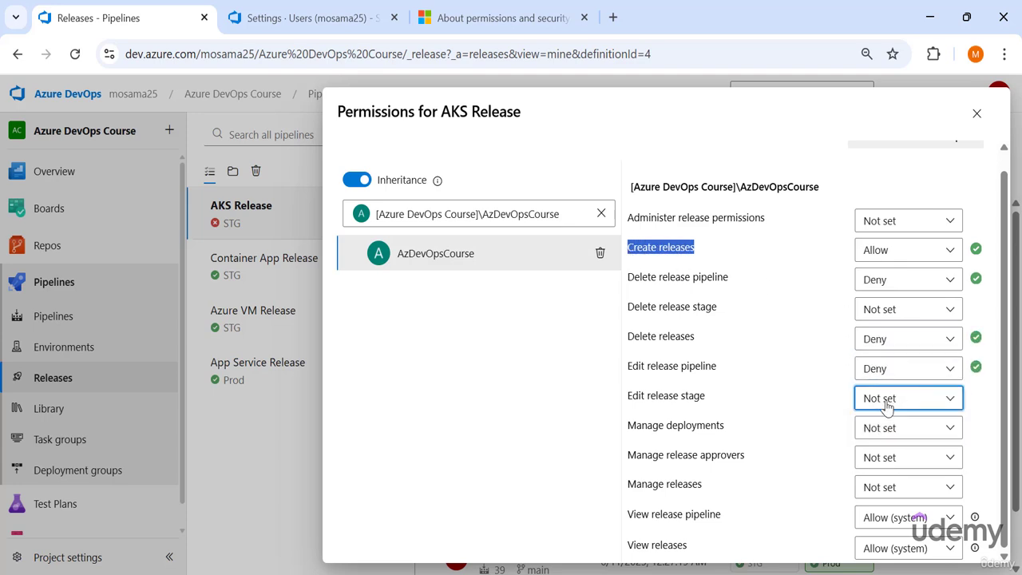
click(885, 403)
click(891, 479)
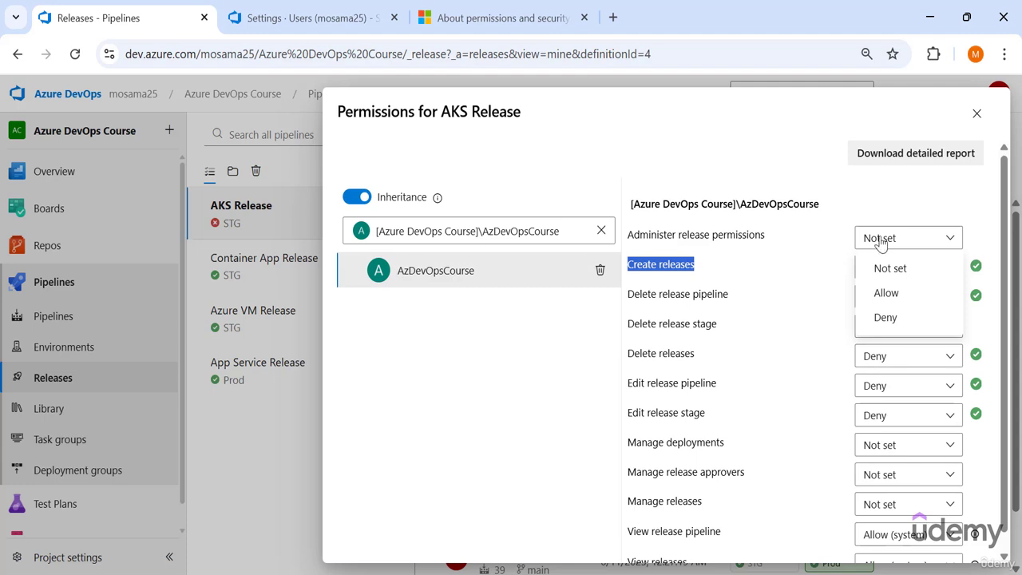
click(880, 318)
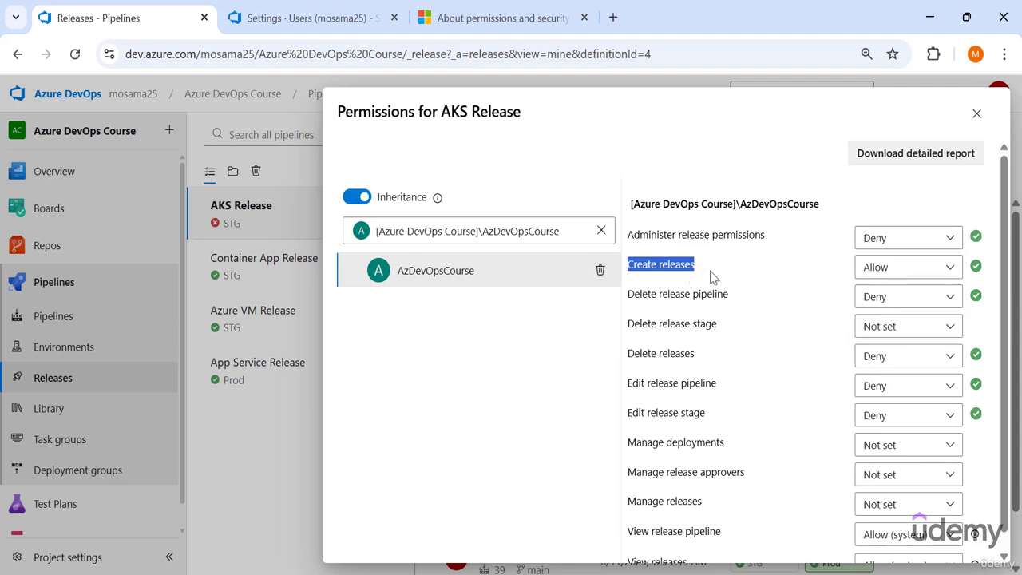
click(713, 276)
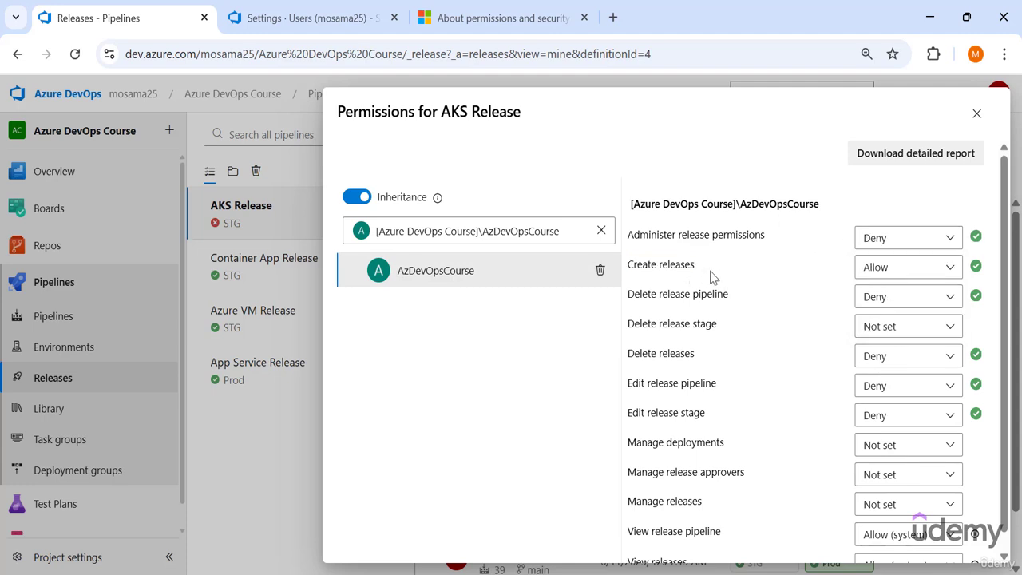
drag(700, 262, 629, 266)
click(800, 271)
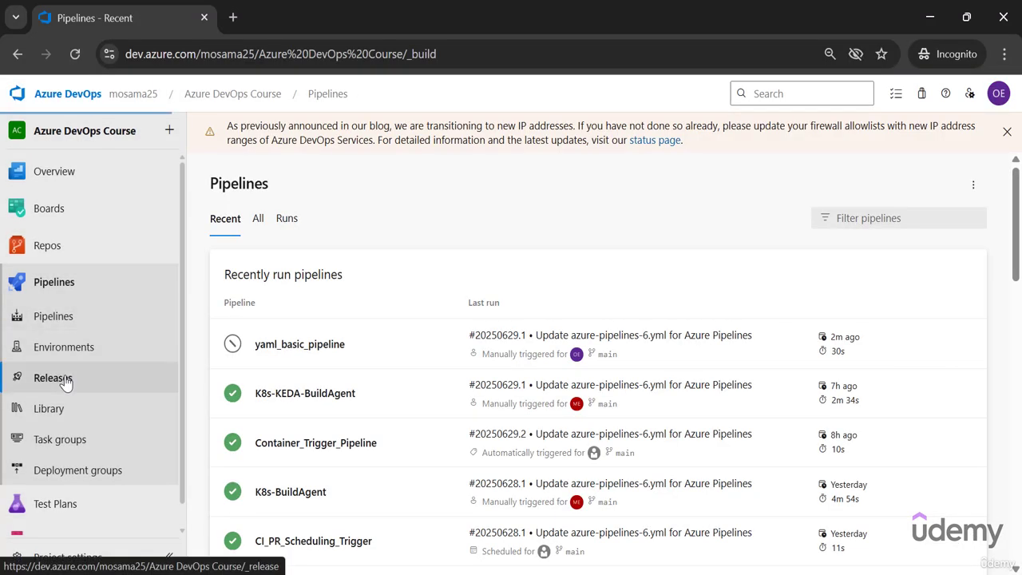
In the Incognito window, create a new release from AKS Release and open Container App Release to check its available actions.
click(66, 382)
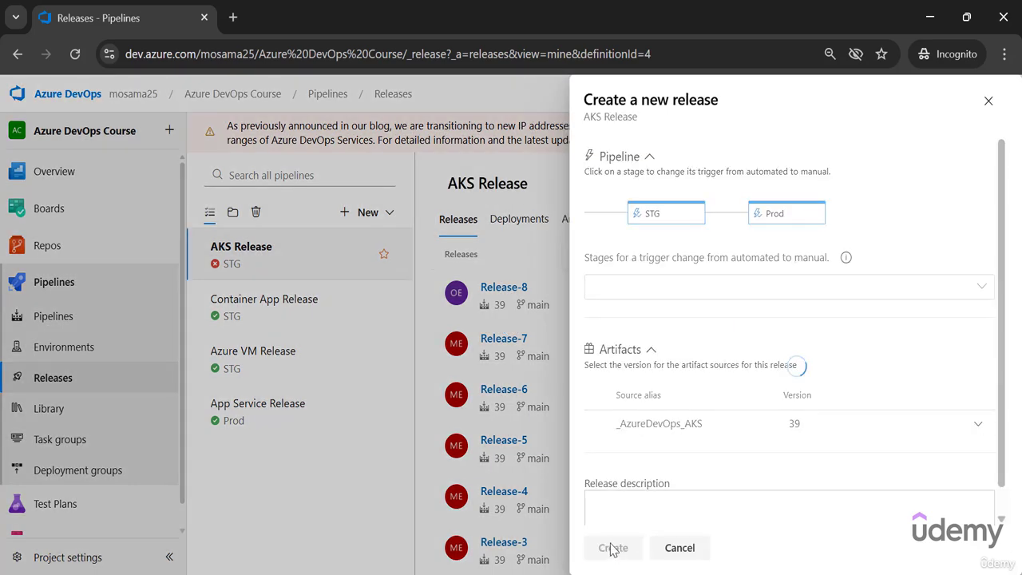
click(612, 550)
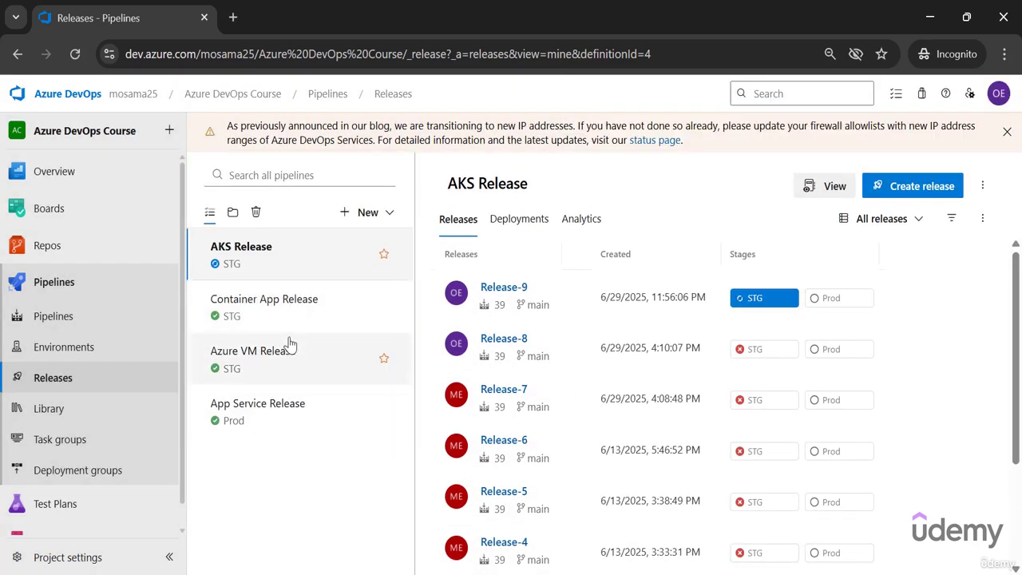
click(295, 315)
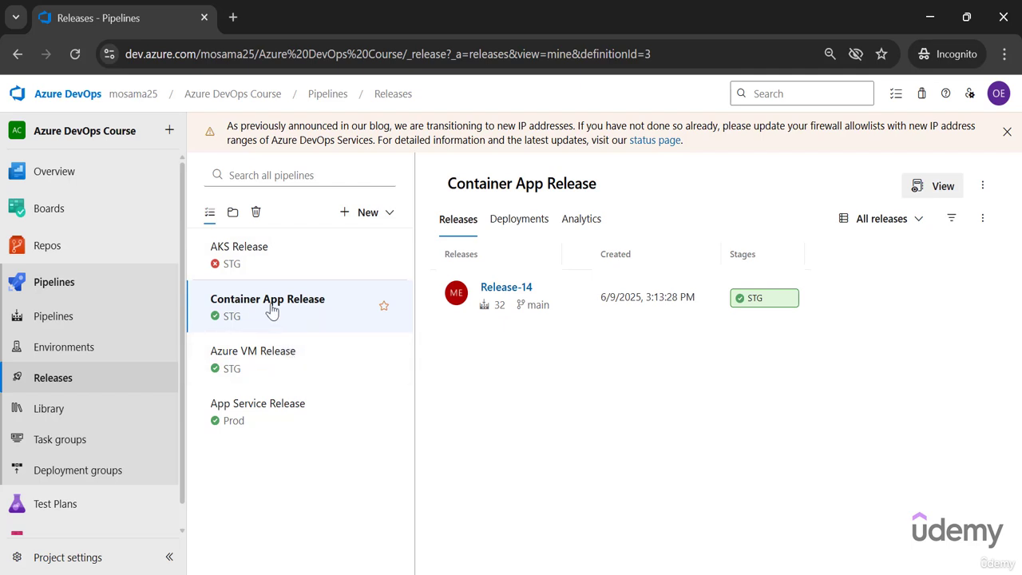
Check the available actions of Container App Release and Azure VM Release, and compare them with those of AKS Release.
click(983, 185)
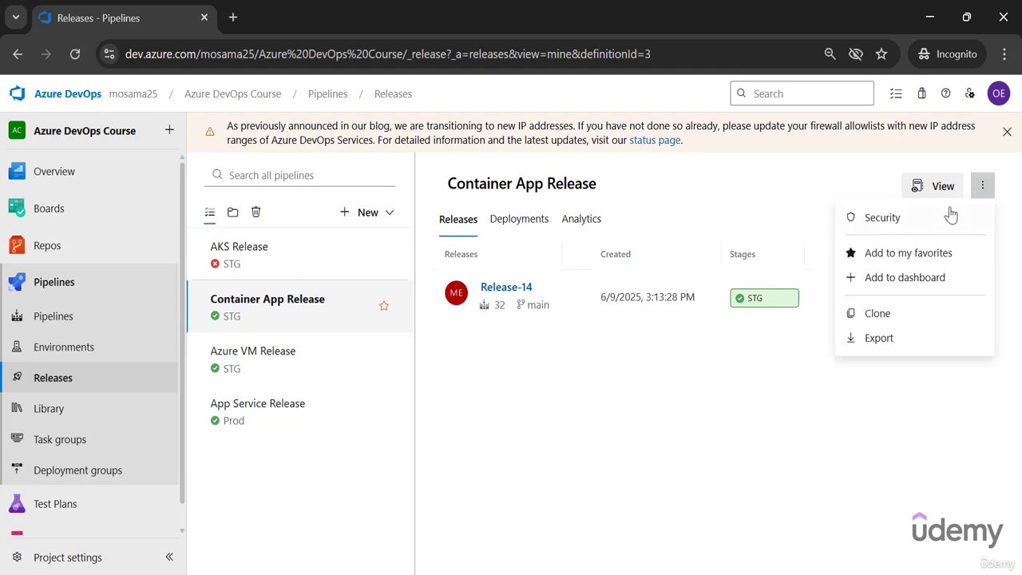
click(788, 206)
click(228, 367)
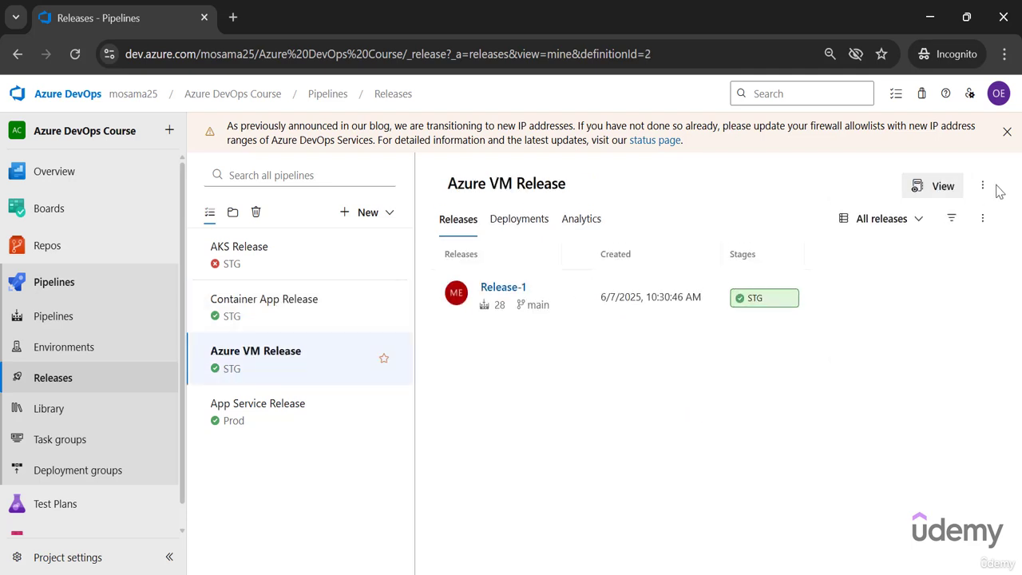
click(983, 186)
click(802, 350)
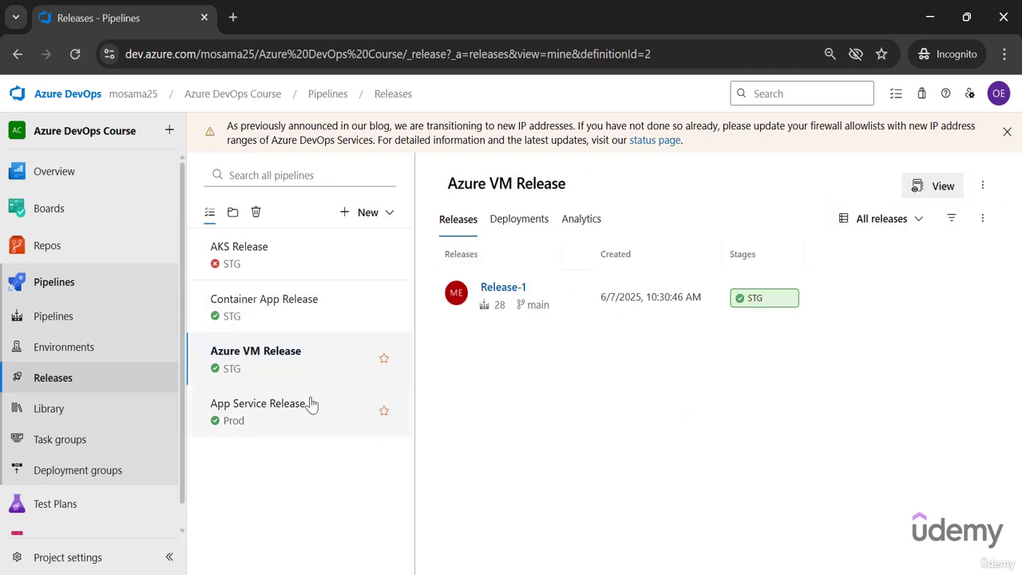
click(984, 186)
click(802, 479)
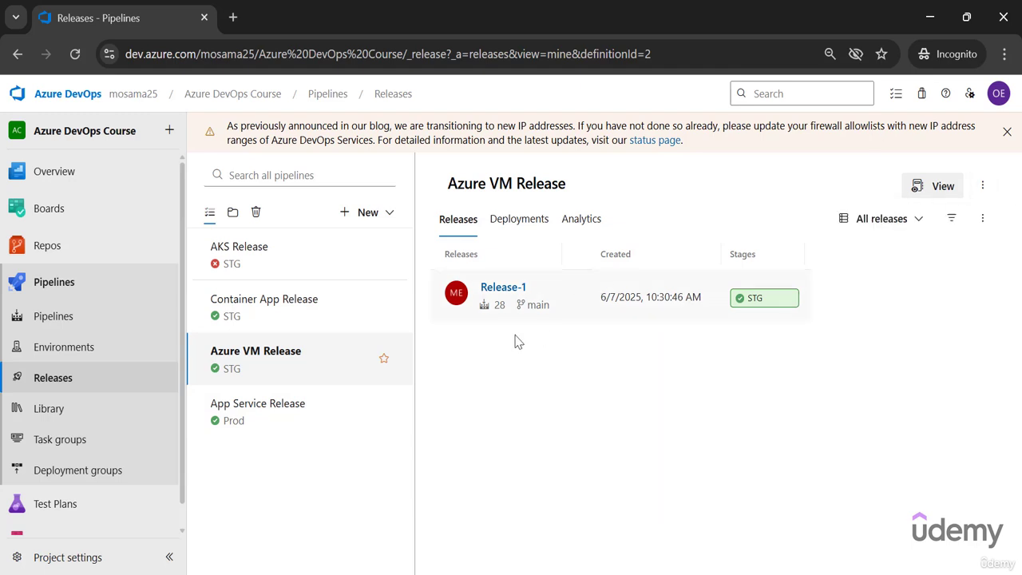
click(314, 263)
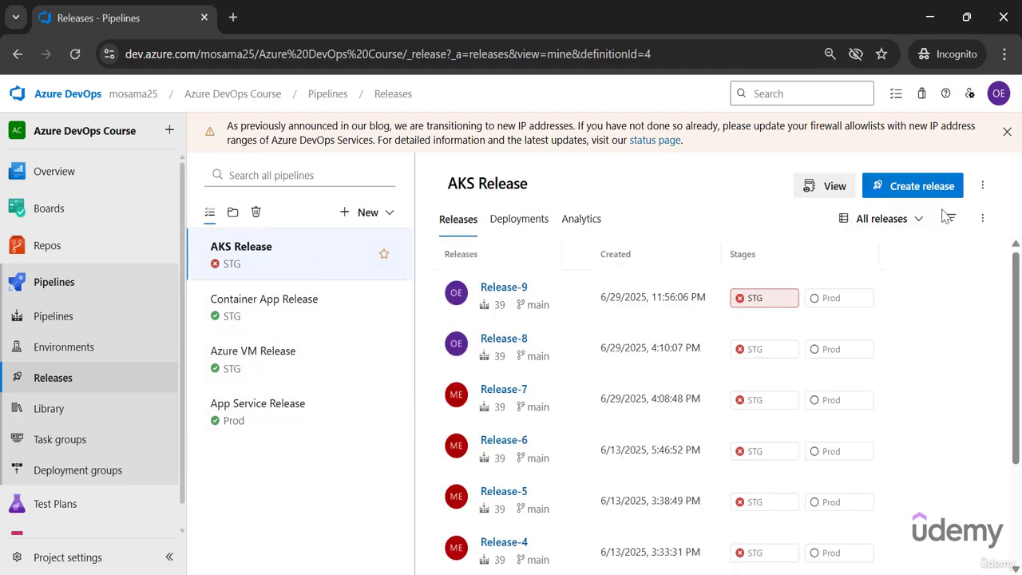
drag(893, 164, 724, 191)
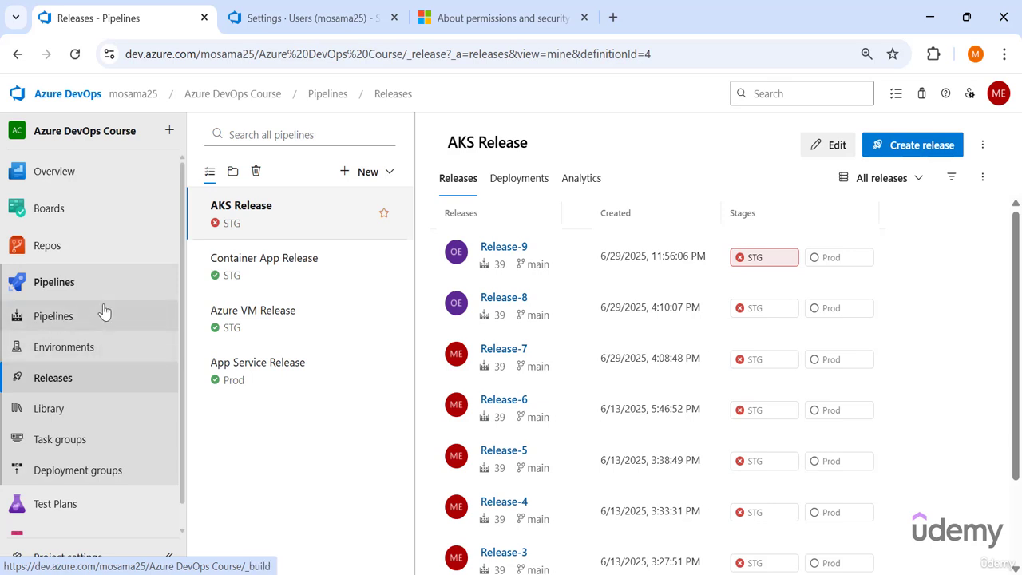
In the regular Chrome window, open the Library's security roles and pick the AzDevOpsCourse group as a new entry.
click(50, 410)
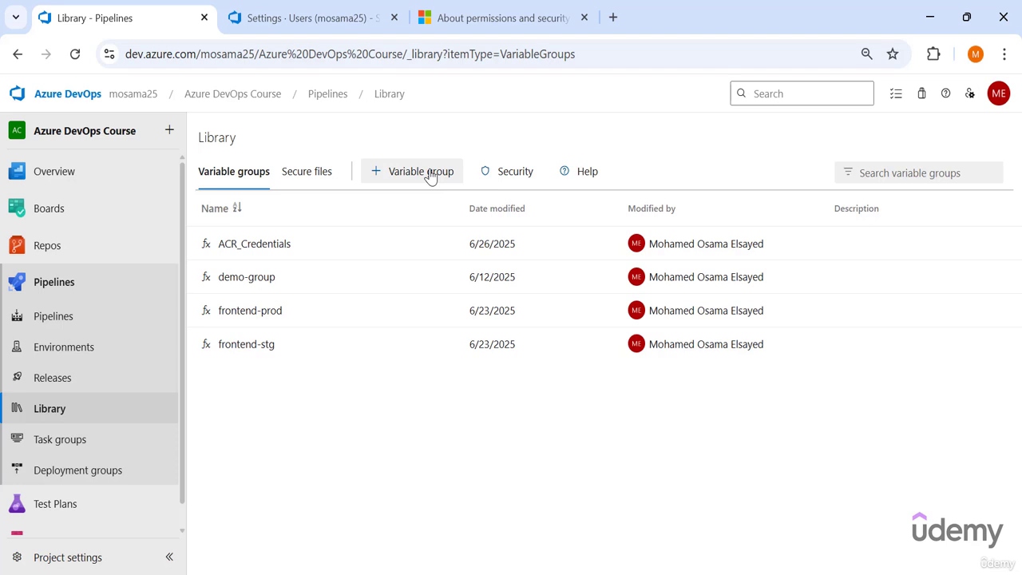
click(509, 177)
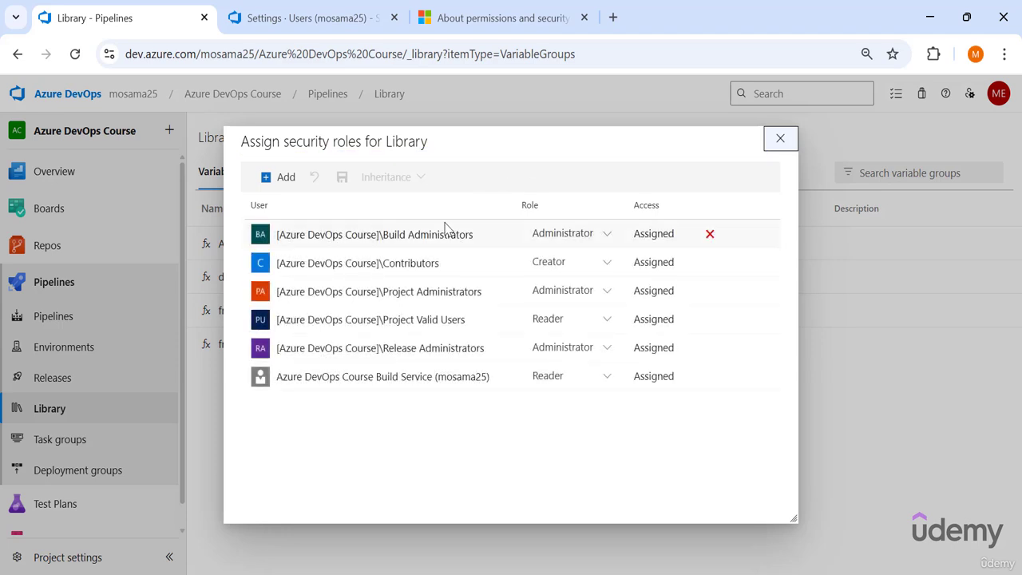
click(278, 177)
text(az)
click(495, 331)
Add AzDevOpsCourse to the Library with the User role, and close the security roles.
click(539, 359)
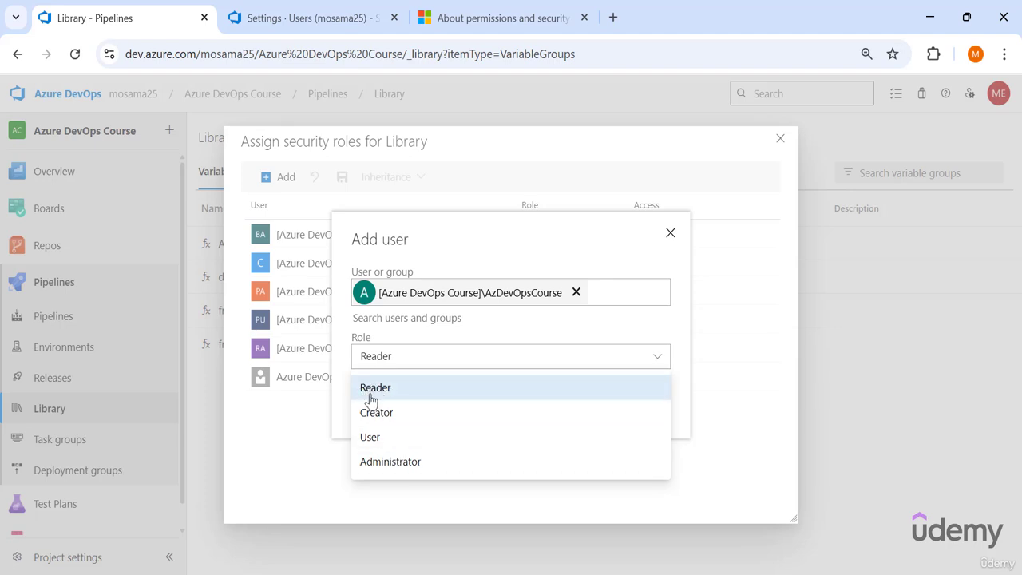
click(371, 437)
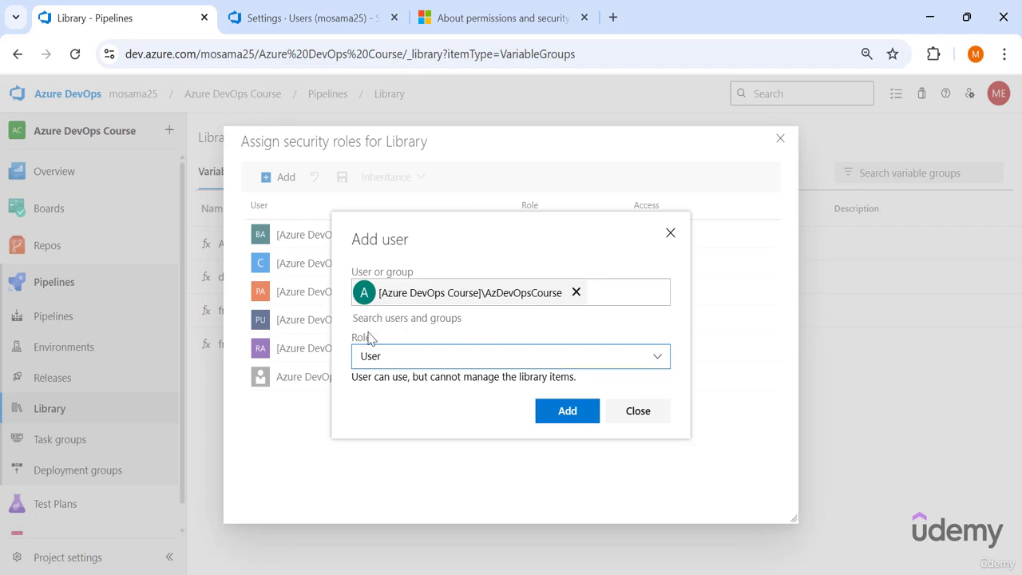
drag(349, 329, 480, 415)
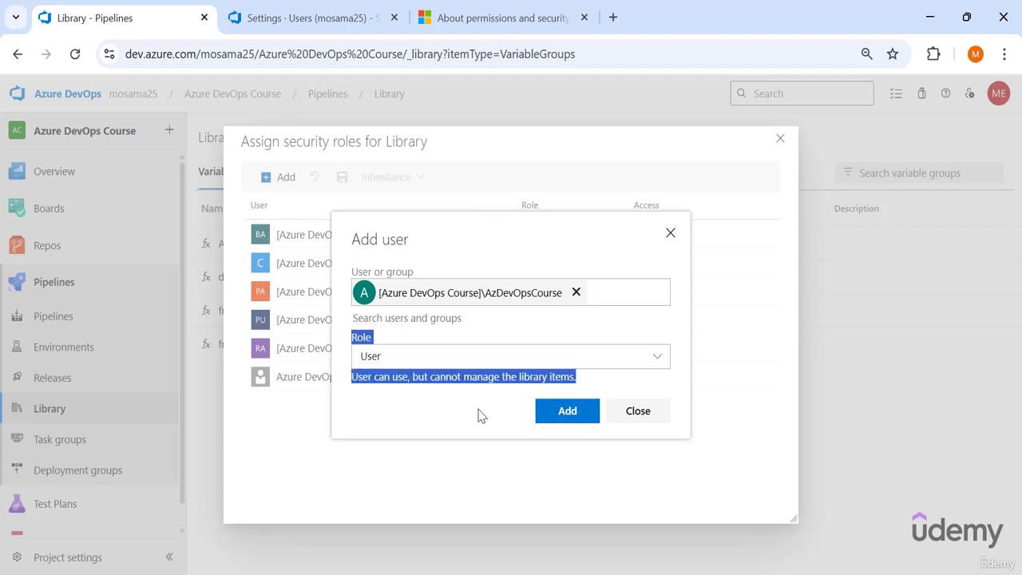
click(564, 422)
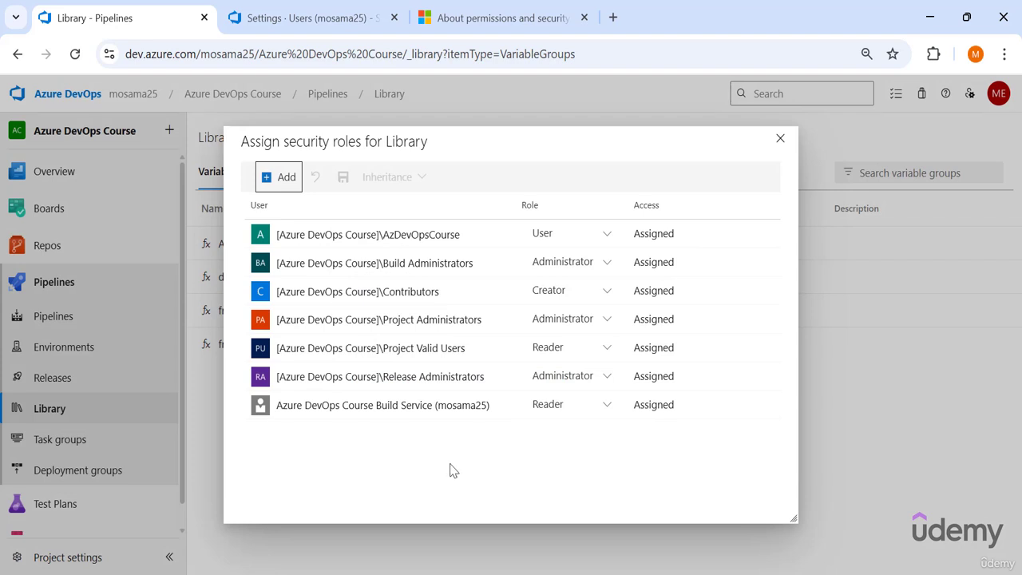
click(779, 140)
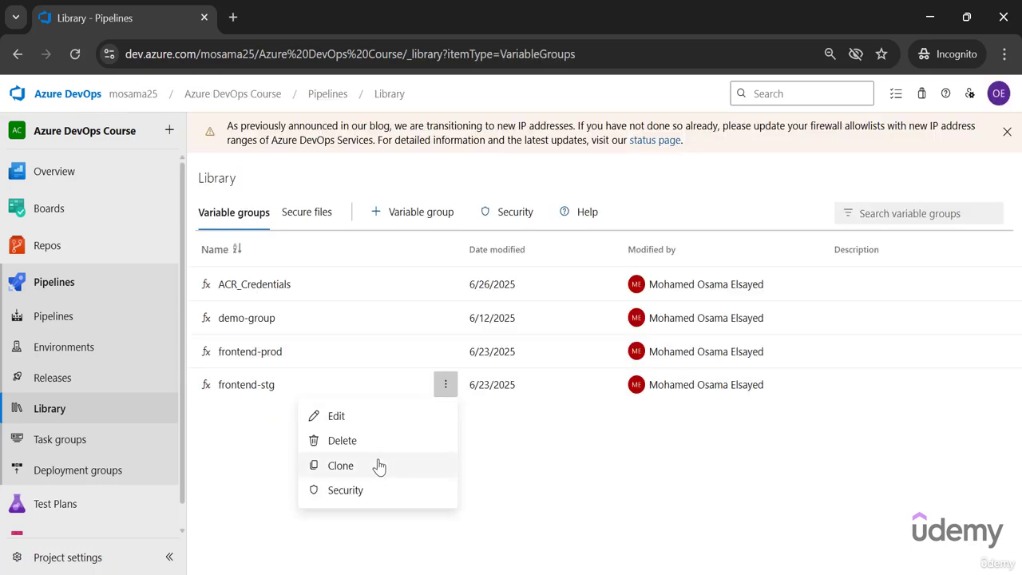
In the Incognito window's Library, try to delete the frontend-stg variable group.
click(366, 446)
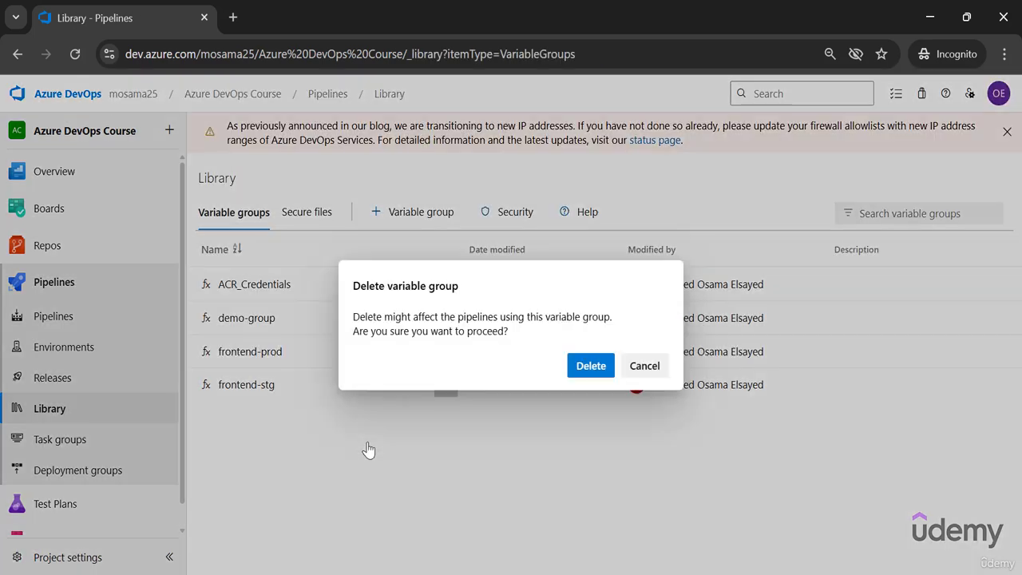
click(589, 365)
drag(227, 177, 659, 175)
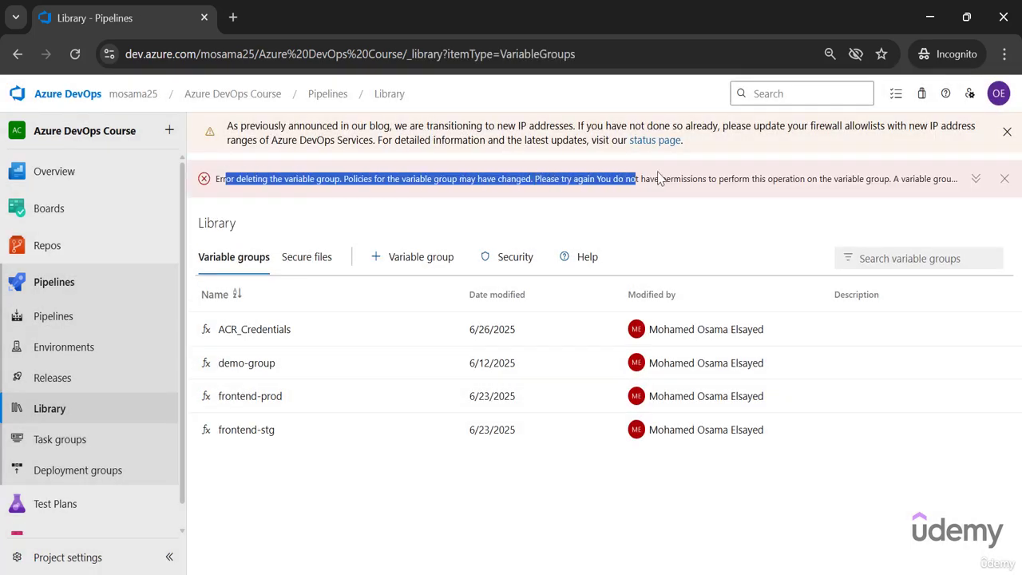
Try to save frontend-stg with release_name set to shoppingfrontend-st, and return to the Library list without keeping the change.
click(255, 432)
scroll(333, 429, down, 2)
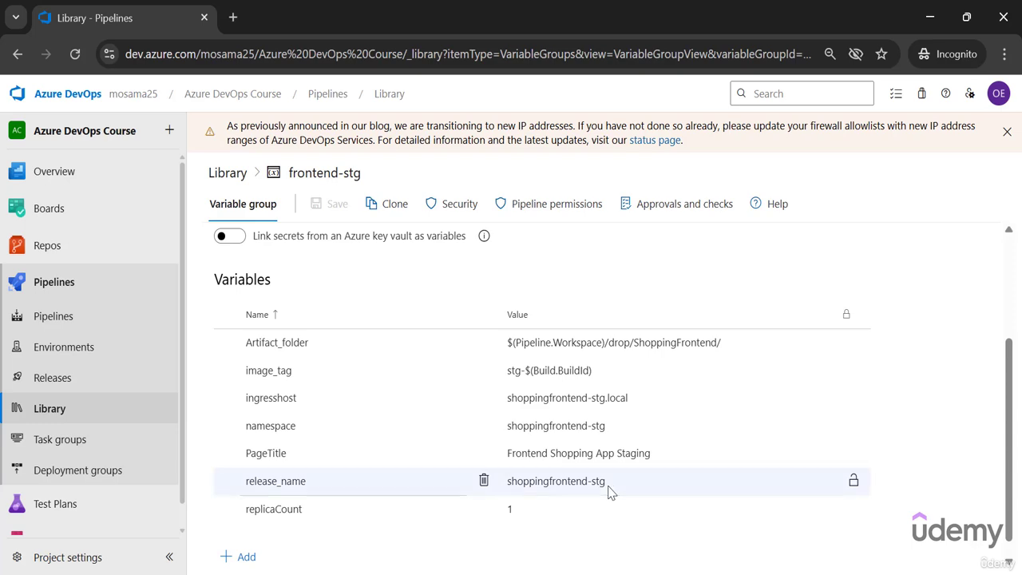
click(615, 489)
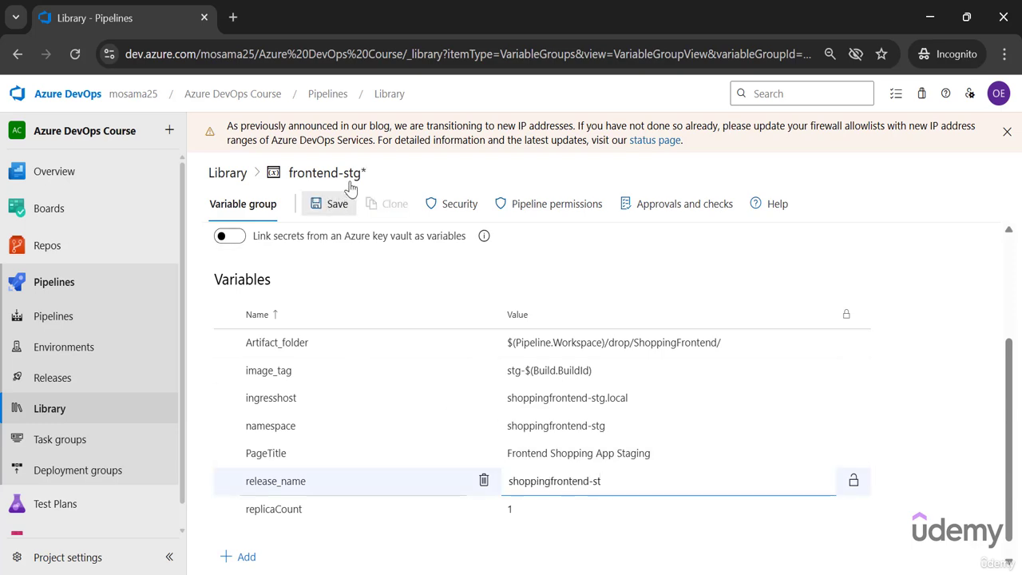
click(341, 205)
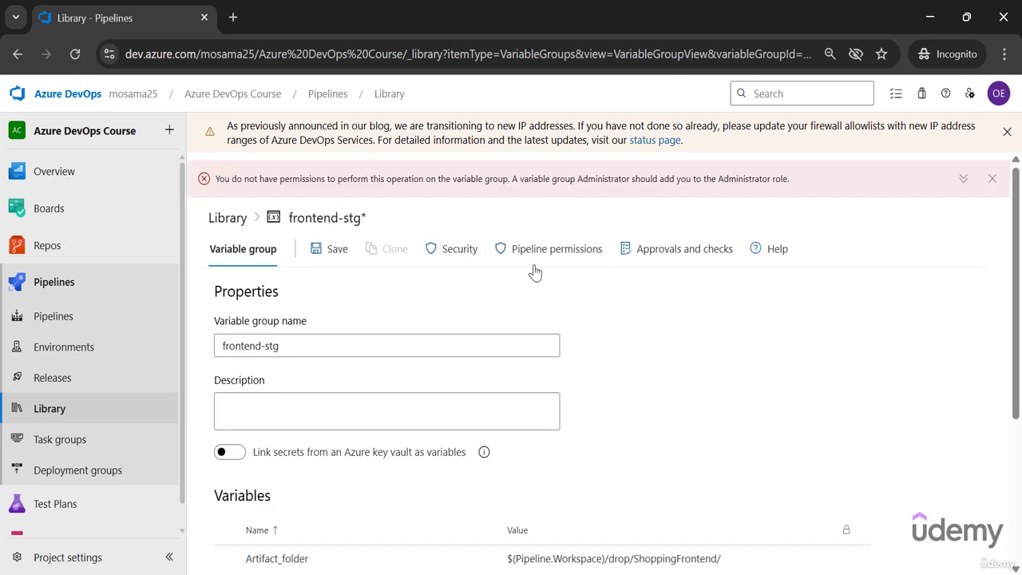
click(50, 409)
click(570, 368)
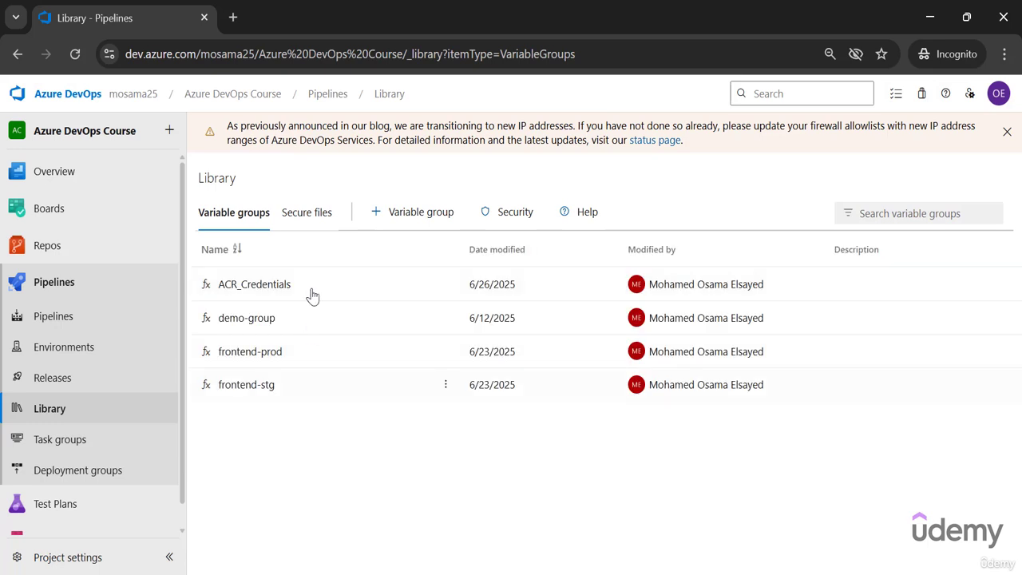